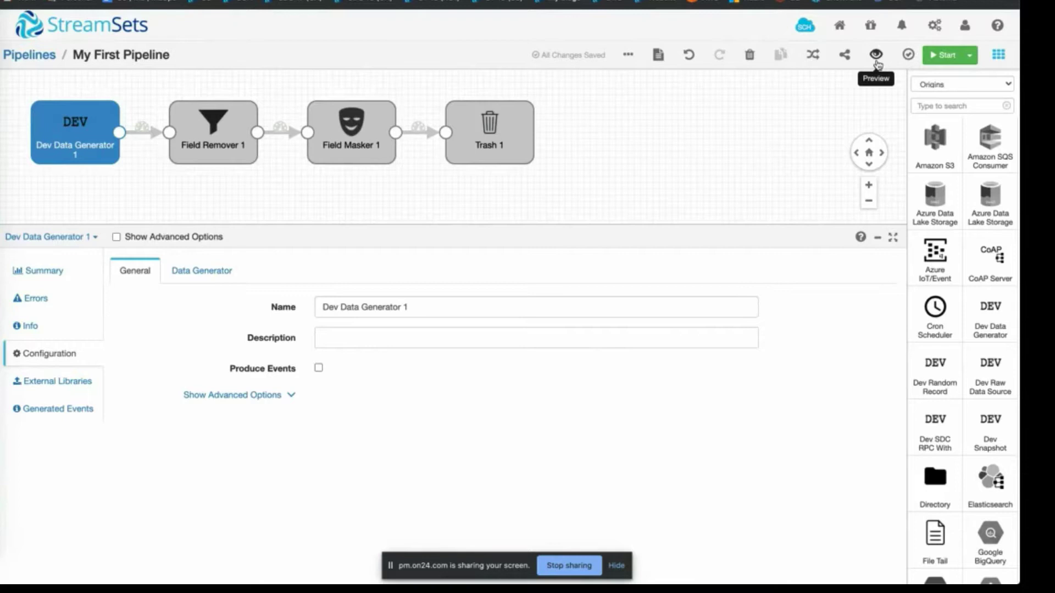
- Open Preview Configuration for My First Pipeline, showing batch size 10 and 30000 ms timeout
{"action": "left_click", "coordinate": [876, 56]}
{"action": "left_click", "coordinate": [877, 57]}
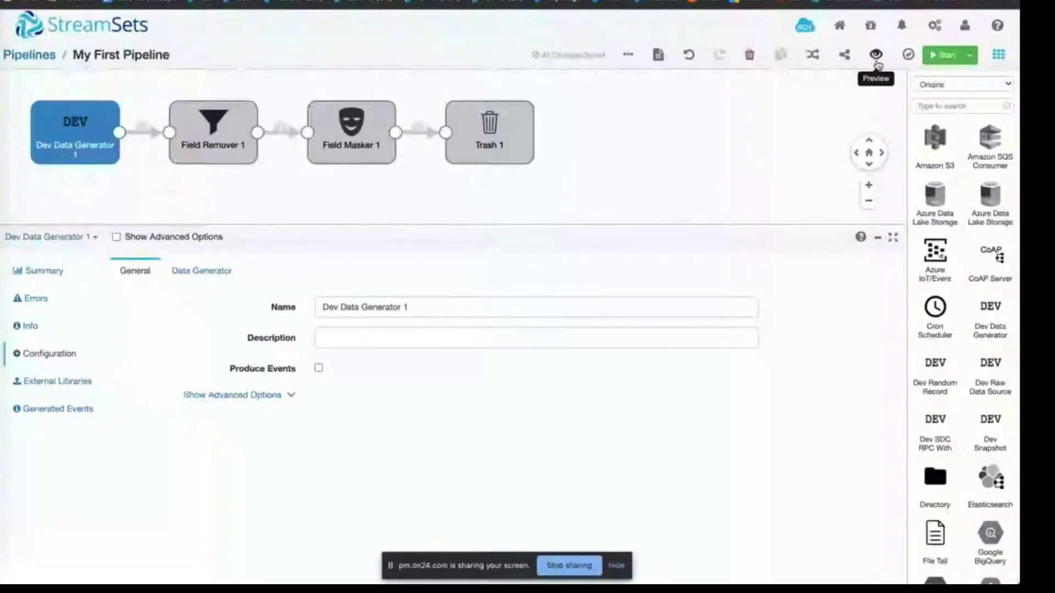
{"action": "left_click", "coordinate": [876, 57]}
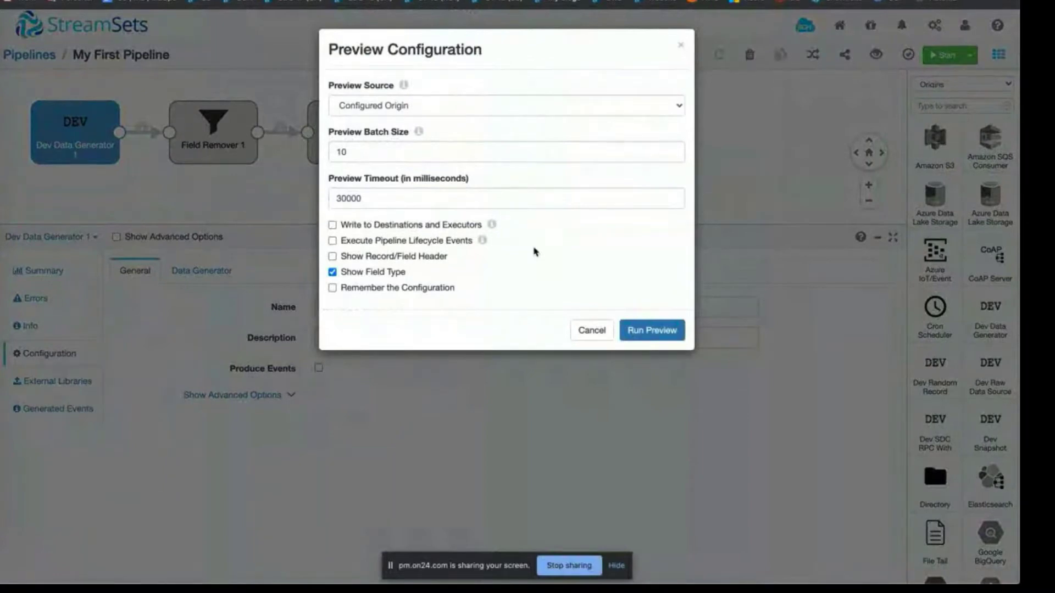
{"action": "left_click", "coordinate": [564, 203]}
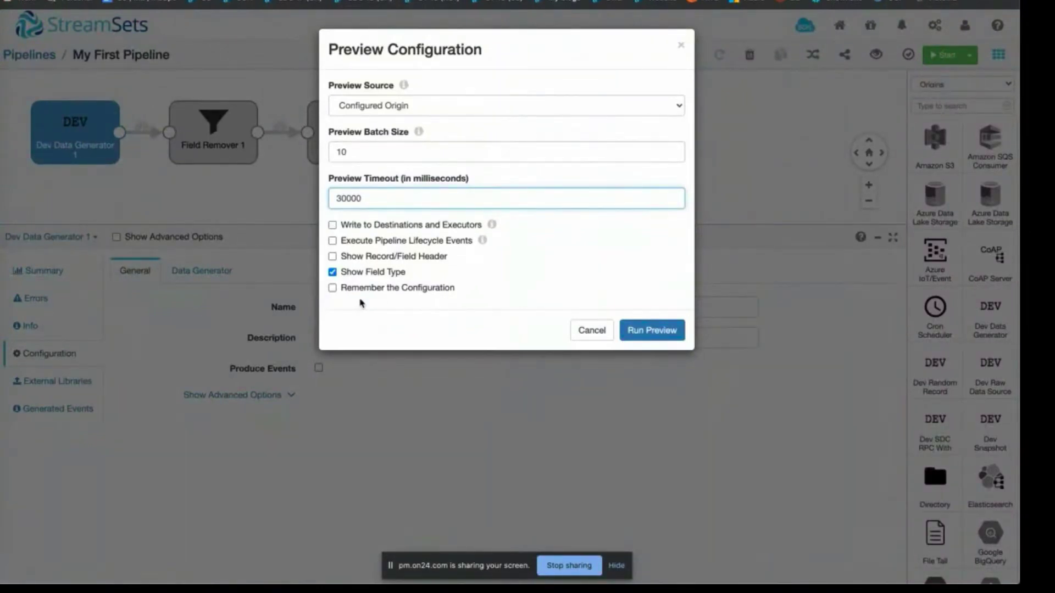
- Enable Show Record/Field Header and run the preview of Dev Data Generator output
{"action": "left_click", "coordinate": [332, 256]}
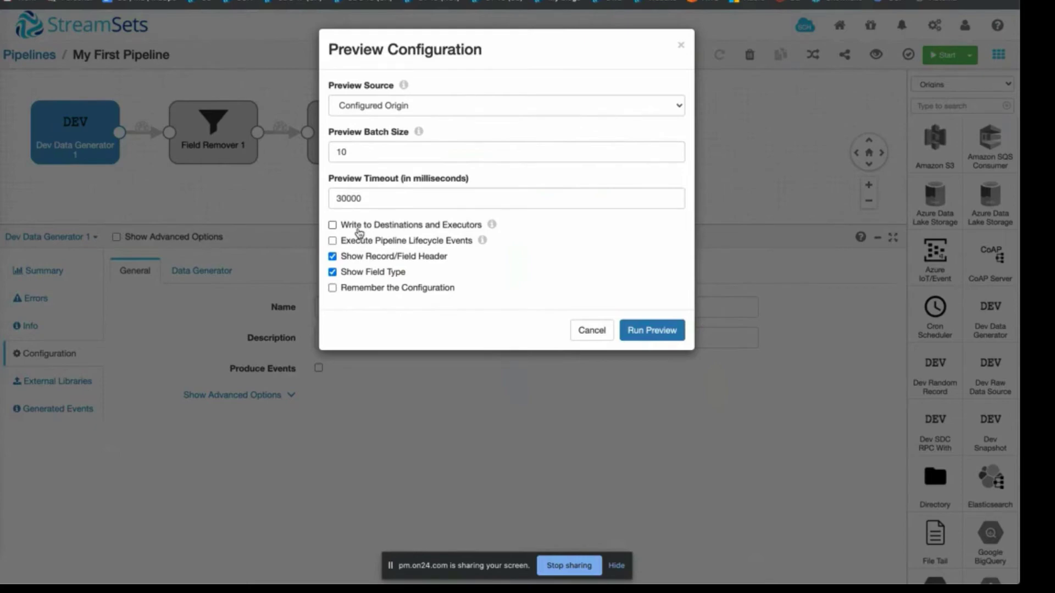
{"action": "left_click", "coordinate": [642, 331]}
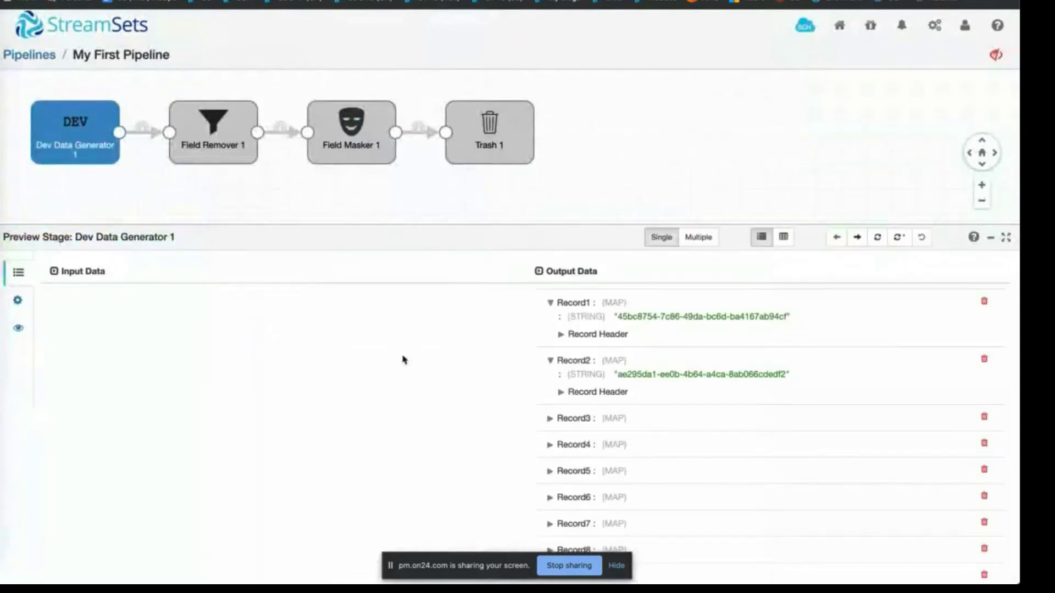
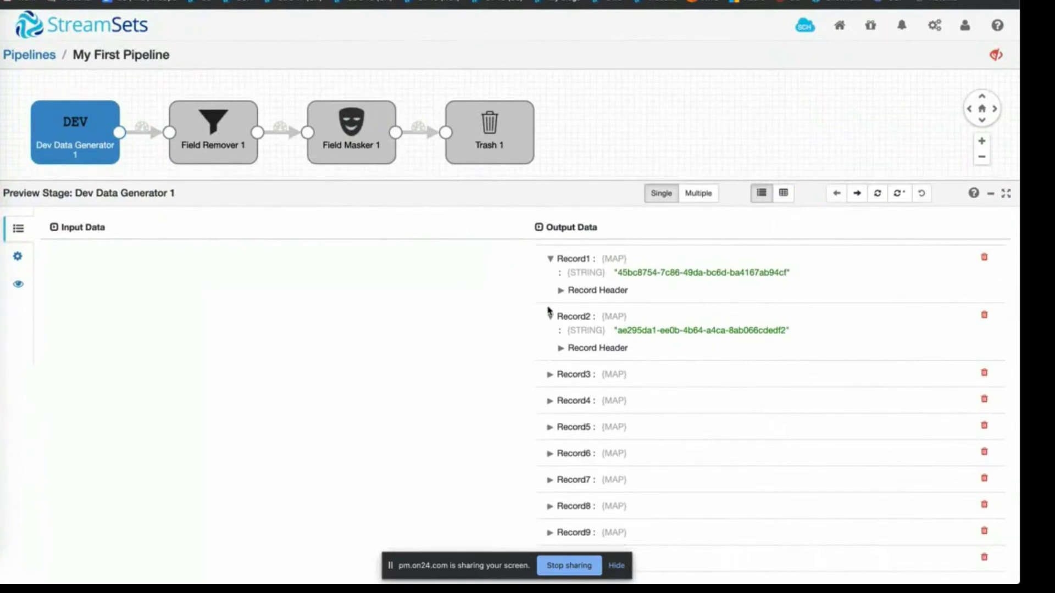
- Expand Record1's Record Header in the preview output to show stageCreator, sourceId, stagesPath and trackingId
{"action": "left_click", "coordinate": [561, 290]}
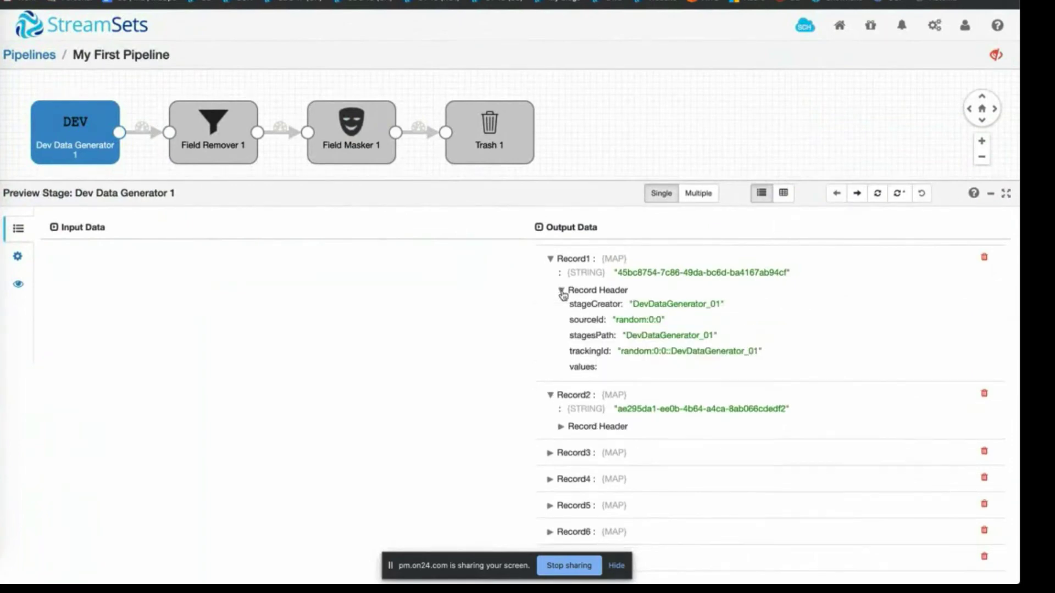